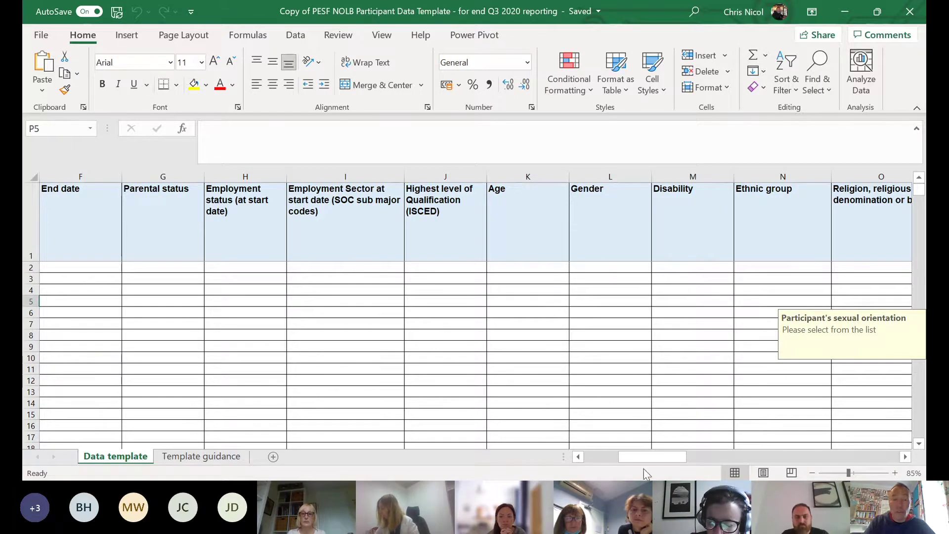
Step: Examine the options available for the PESF/NOLB participant field in the first data row of the template
left_click_drag(652, 463, 579, 457)
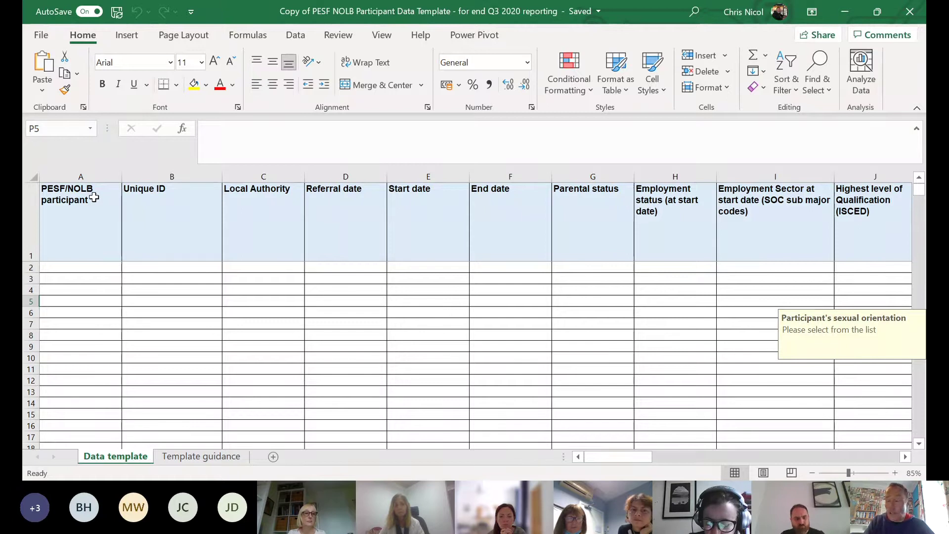
left_click(118, 267)
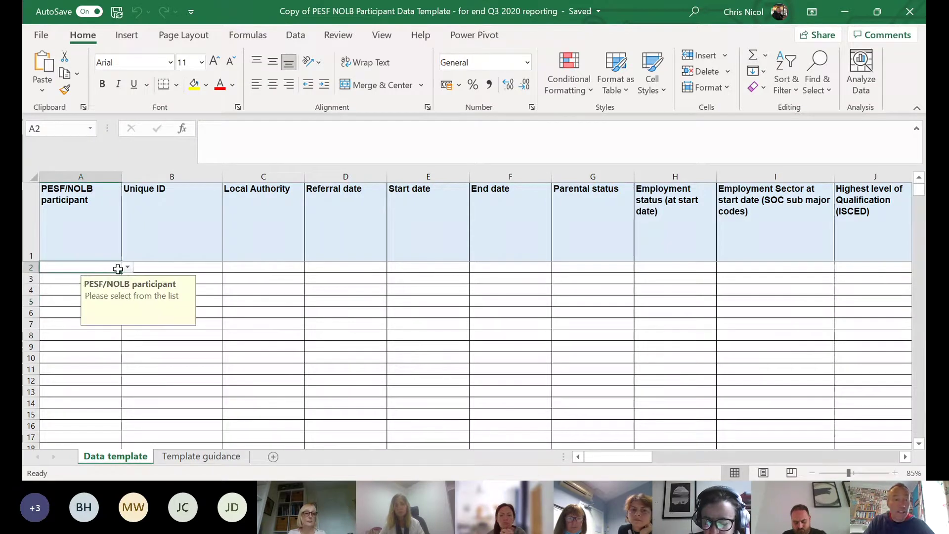
left_click(127, 267)
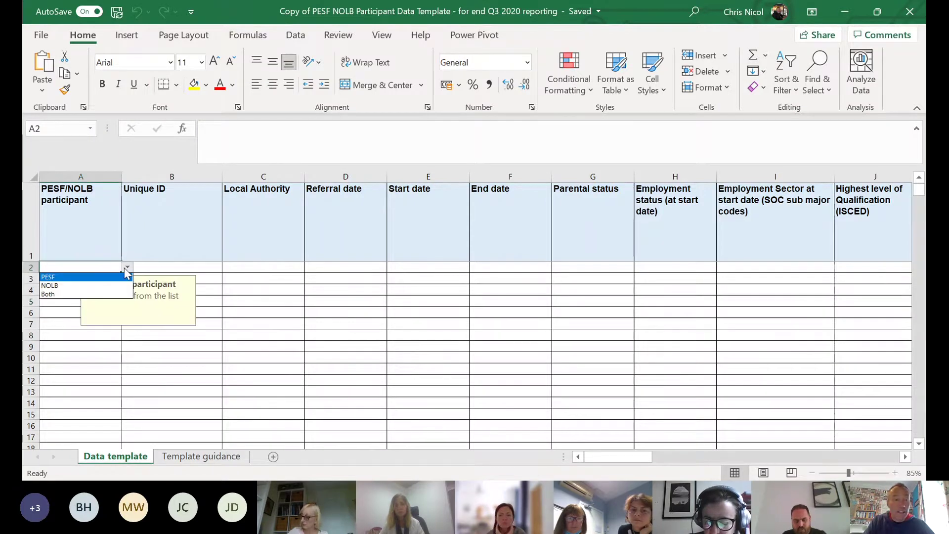
left_click(162, 265)
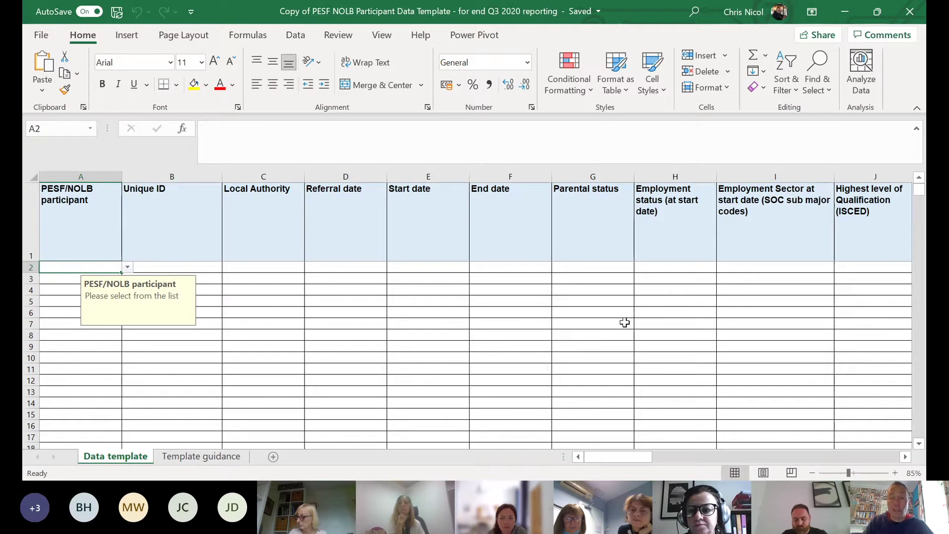
Step: Examine the choices offered for Parental status in the first data row
left_click(590, 269)
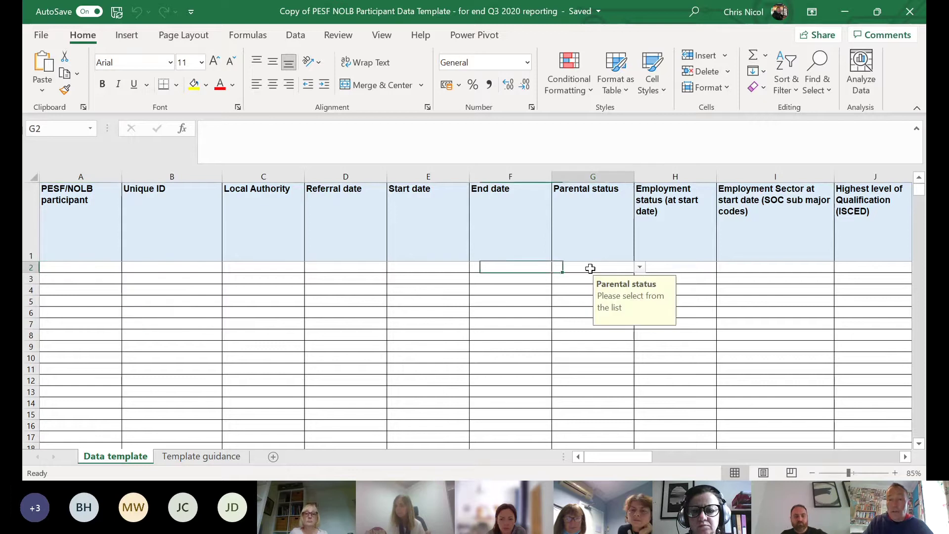
left_click(640, 269)
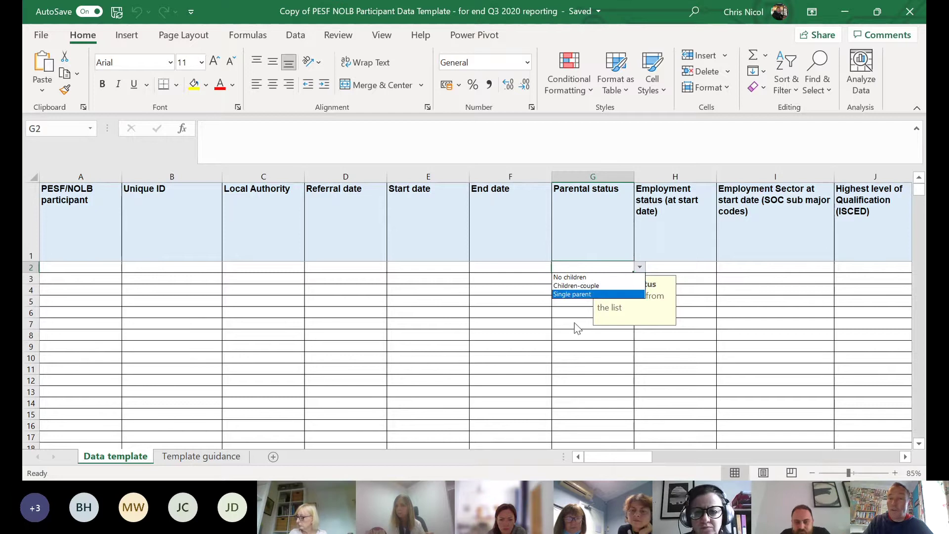
left_click(603, 267)
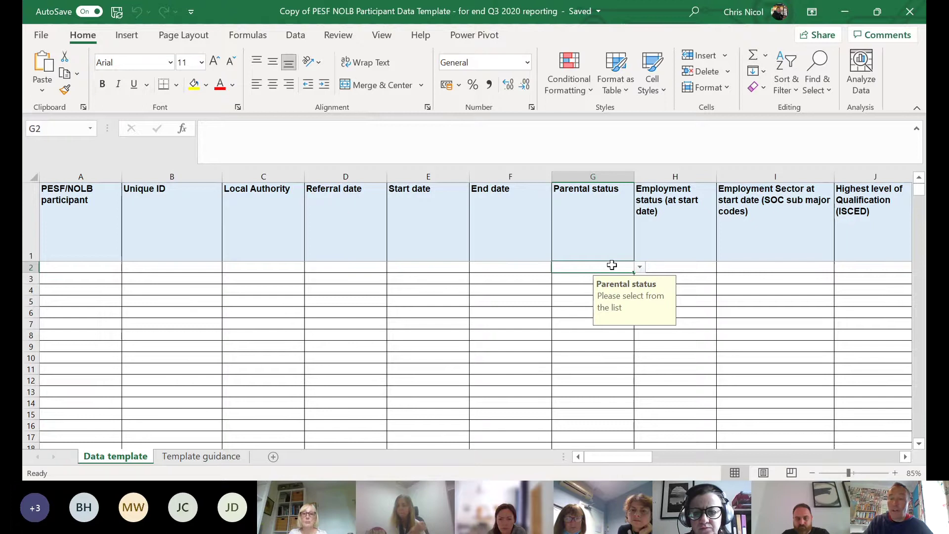
Step: Examine the first data row's fields from Employment status through Sexual orientation to Barrier 2
key("Tab")
key("Tab")
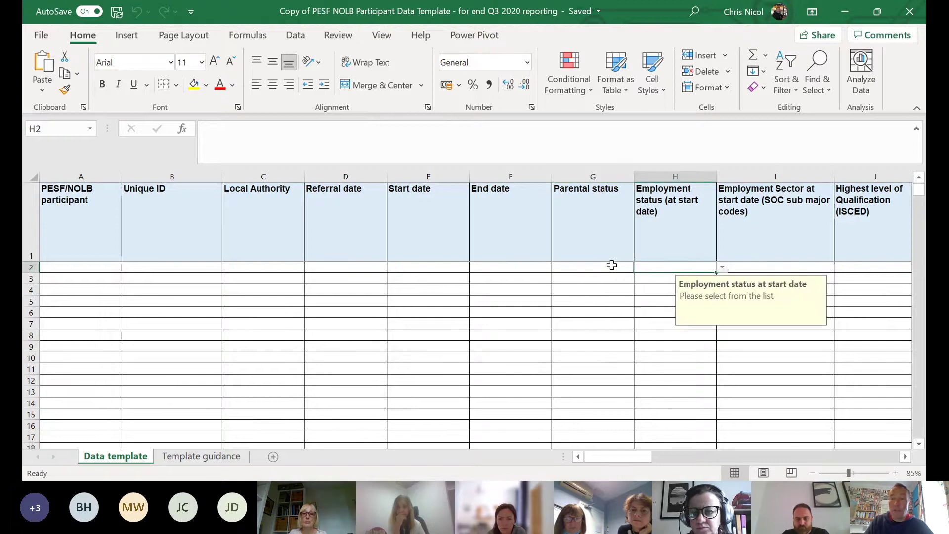
key("Tab")
key("Tab")
key("Tab")
key("Tab")
key("Tab")
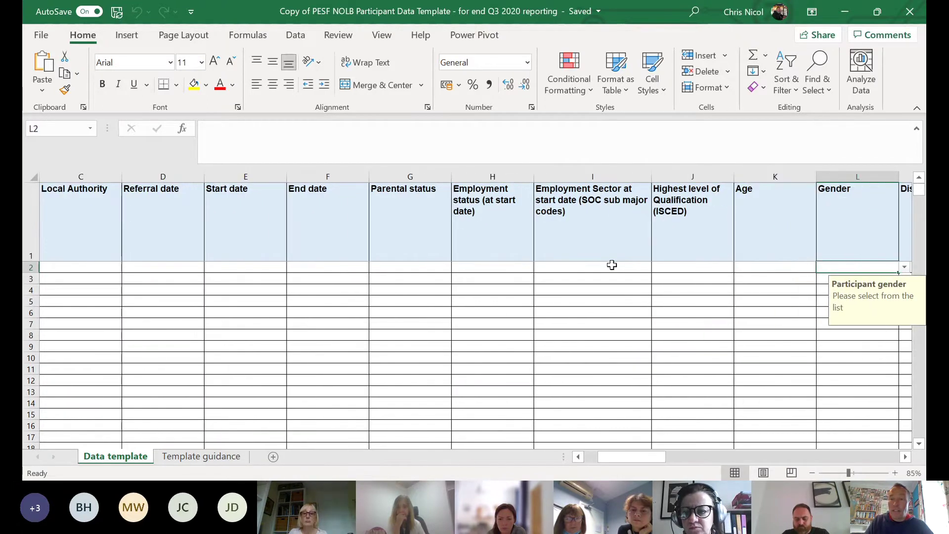
key("Tab")
key("Tab")
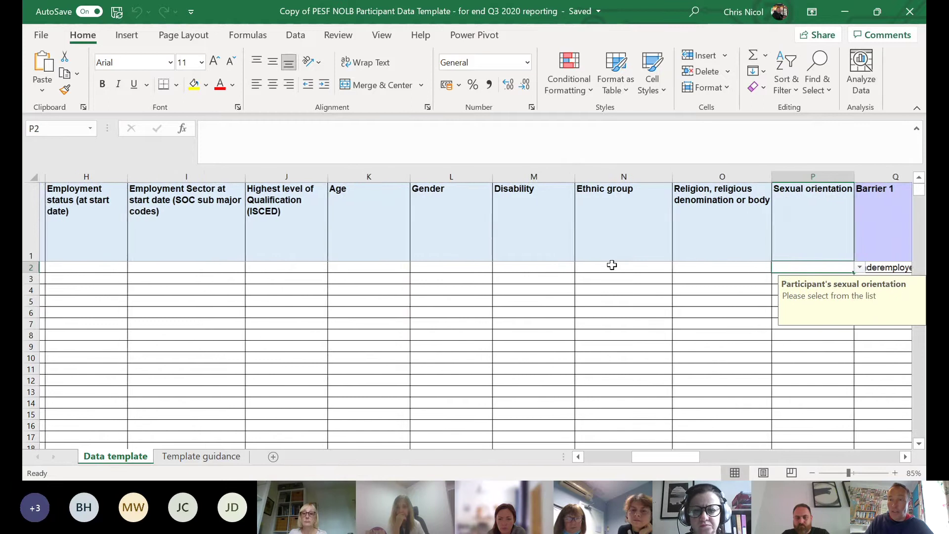
key("shift+Tab")
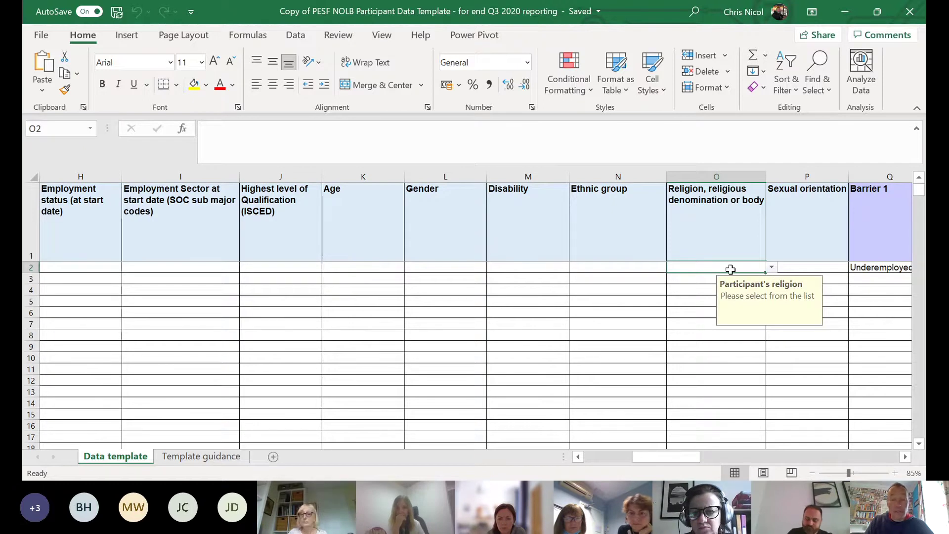
key("Tab")
key("Tab")
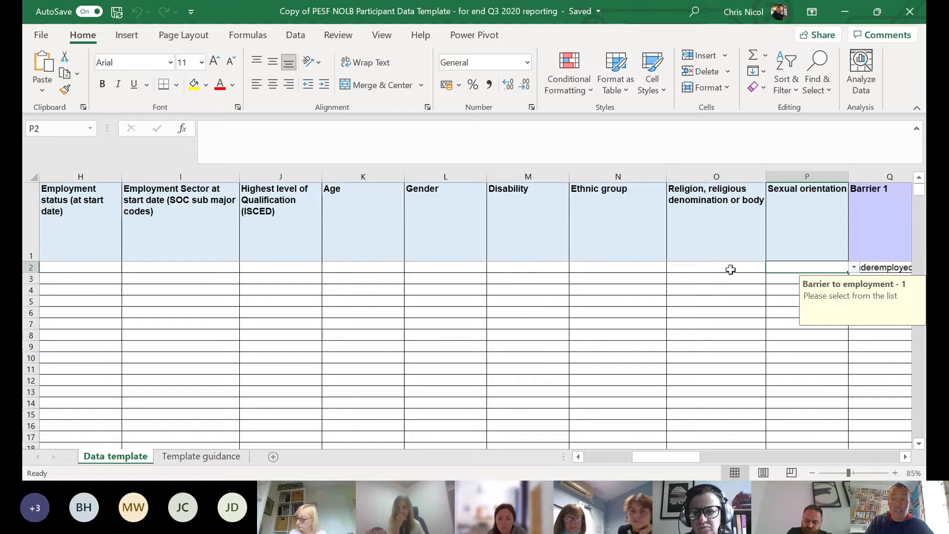
key("Tab")
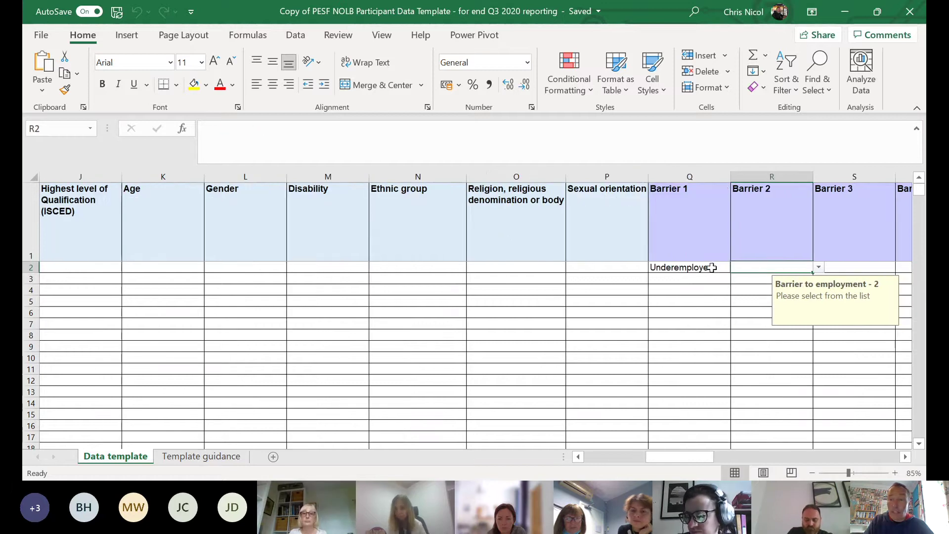
Step: Examine the list of barriers to employment available for Barrier 1 in cell Q2
left_click(717, 269)
left_click(736, 267)
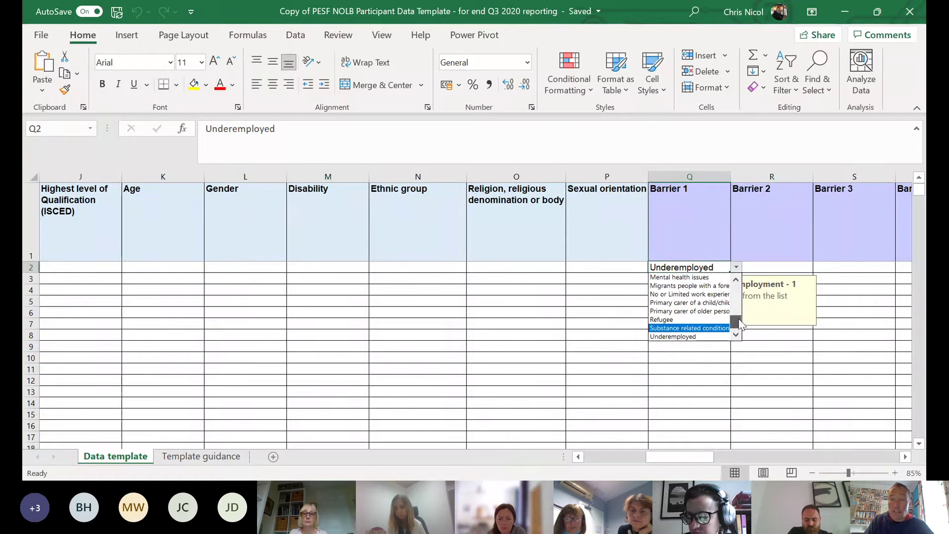
mouse_move(740, 324)
left_mouse_down()
mouse_move(740, 304)
mouse_move(788, 292)
left_mouse_up()
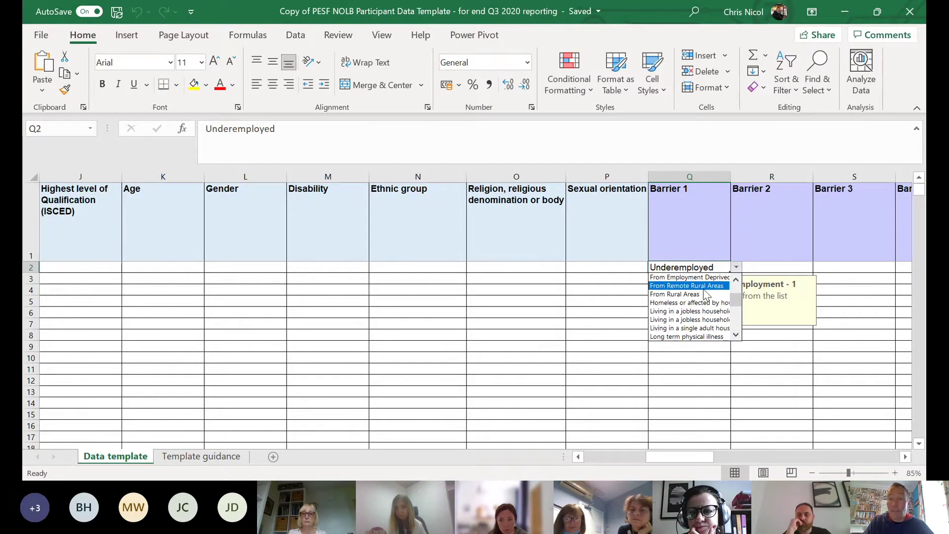
Step: Examine the remaining barrier columns and the care experienced and number of children fields in row 2
left_click(835, 268)
key("Tab")
key("Tab")
key("Tab")
key("Tab")
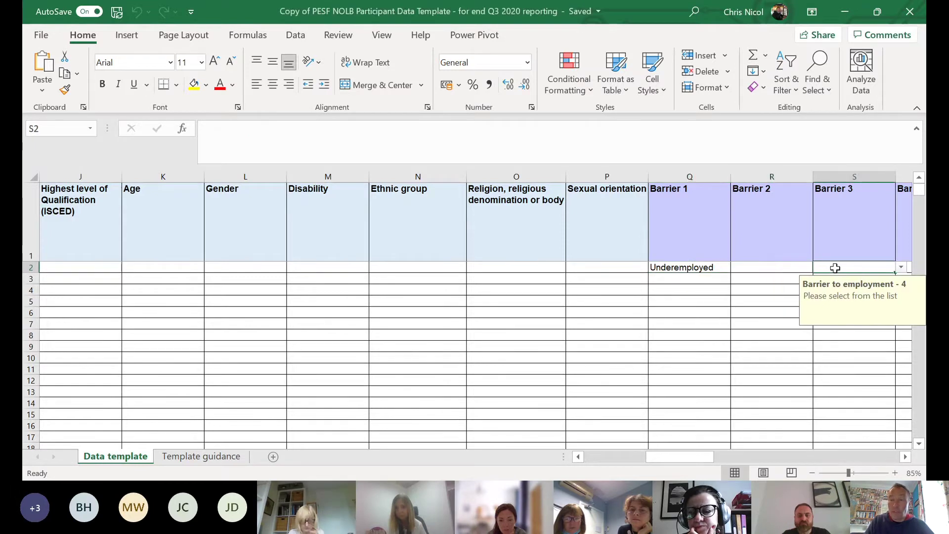
key("Tab")
key("Tab")
key("Tab")
key("Tab")
key("Tab")
key("Tab")
key("Tab")
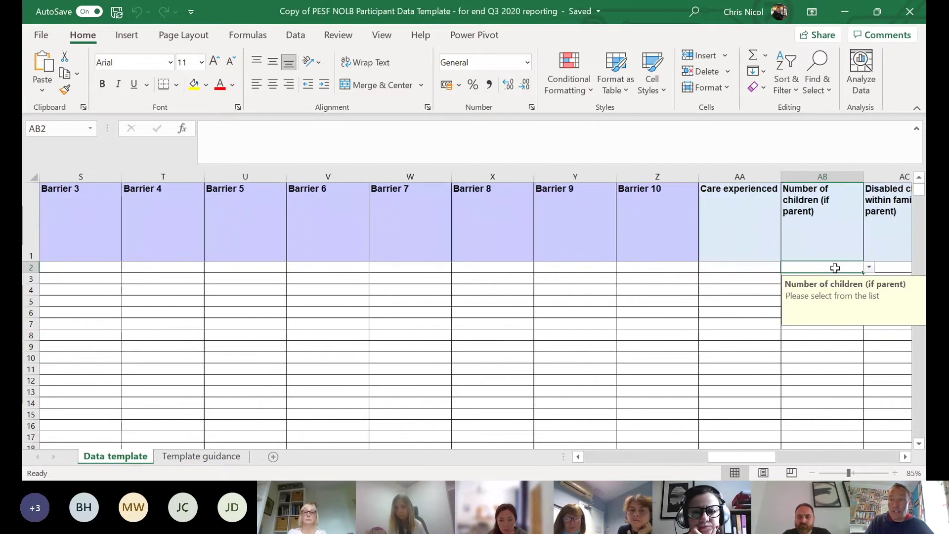
key("Tab")
key("Tab")
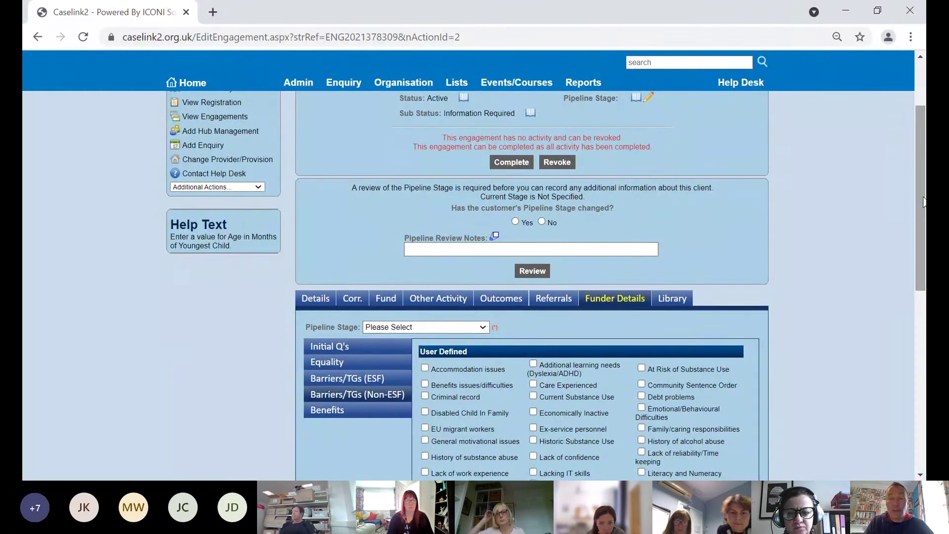
Step: In Caselink2's Funder Details, show the initial questions and answer Yes to being out of work
left_click_drag(922, 201, 922, 202)
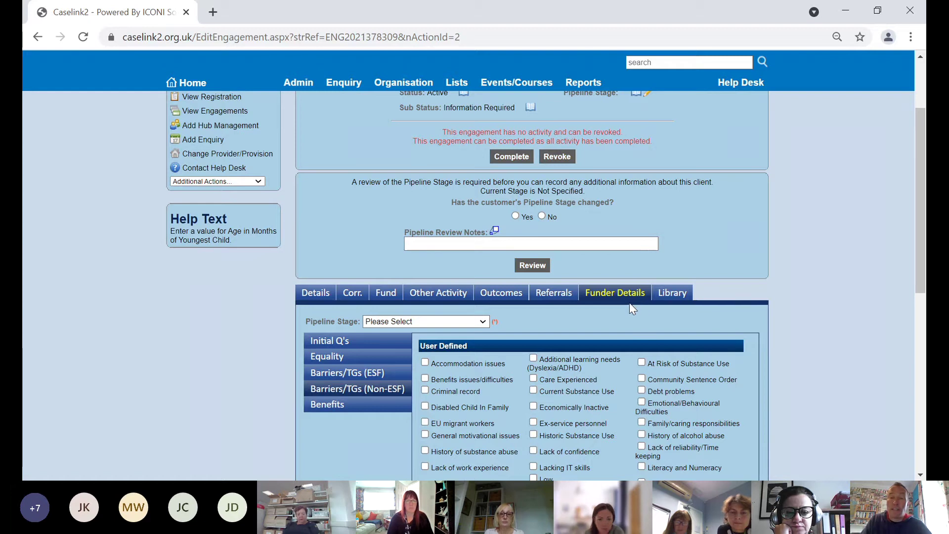
left_click(368, 346)
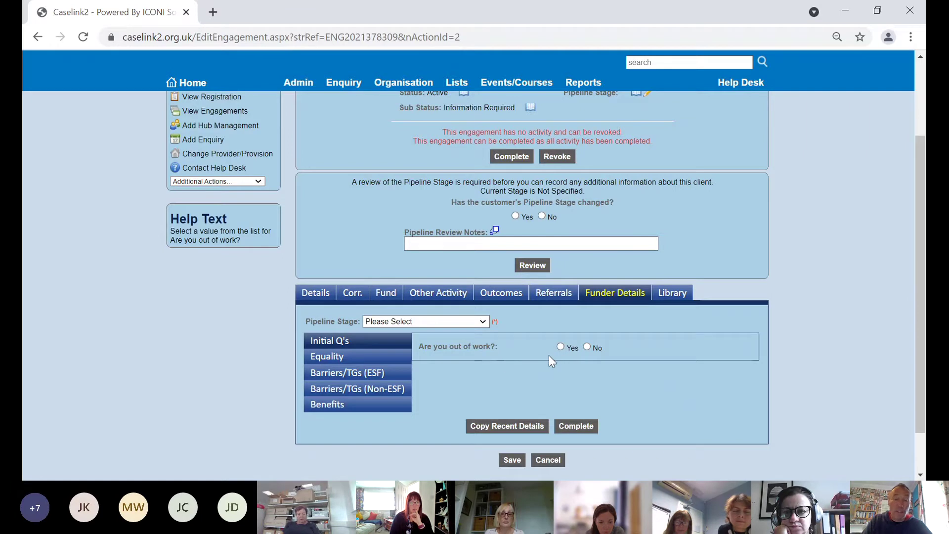
left_click(562, 348)
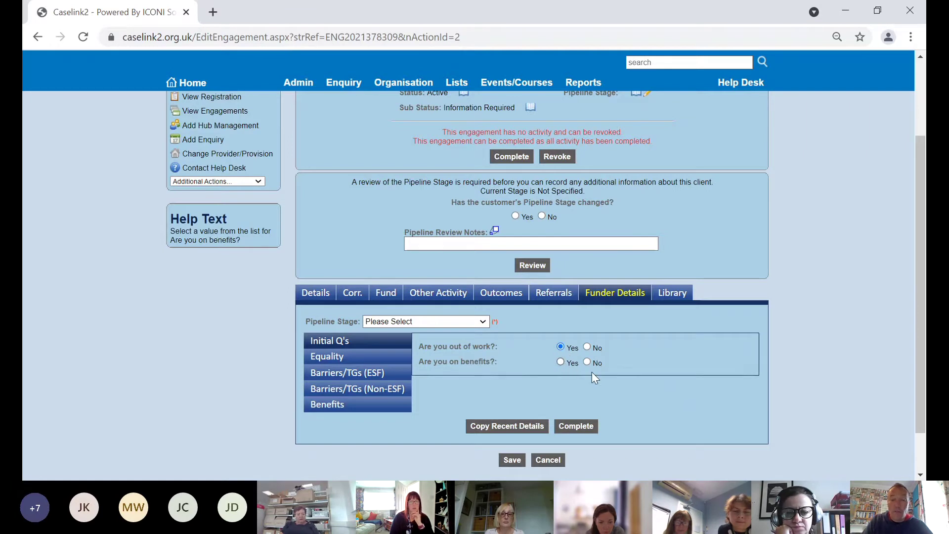
Step: Examine the engagement's equality fields and the ESF barriers and target groups checklist
left_click(398, 361)
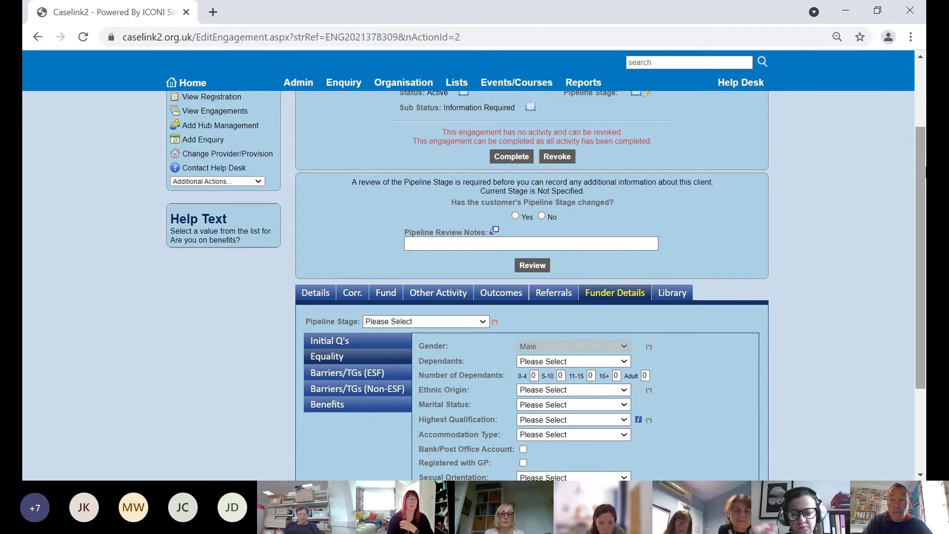
scroll(842, 276, "down", 3)
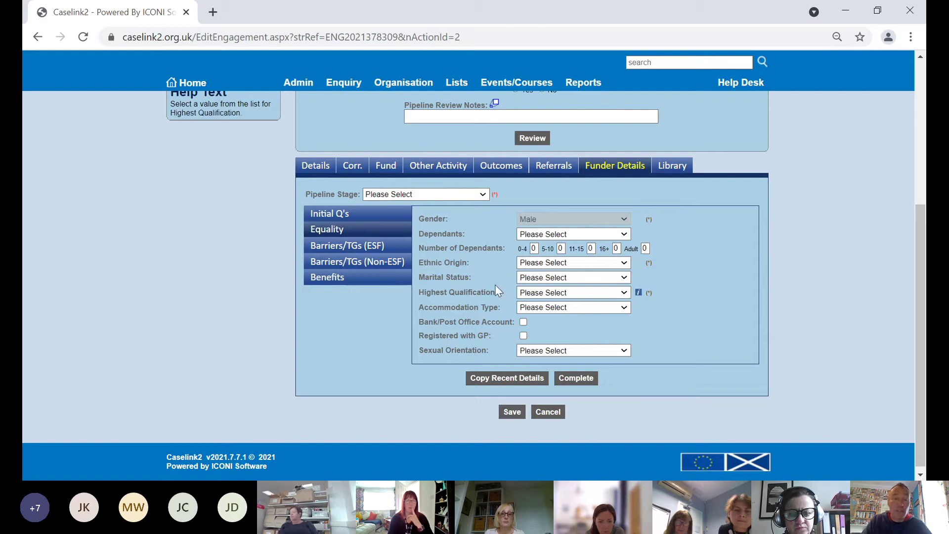
left_click(373, 247)
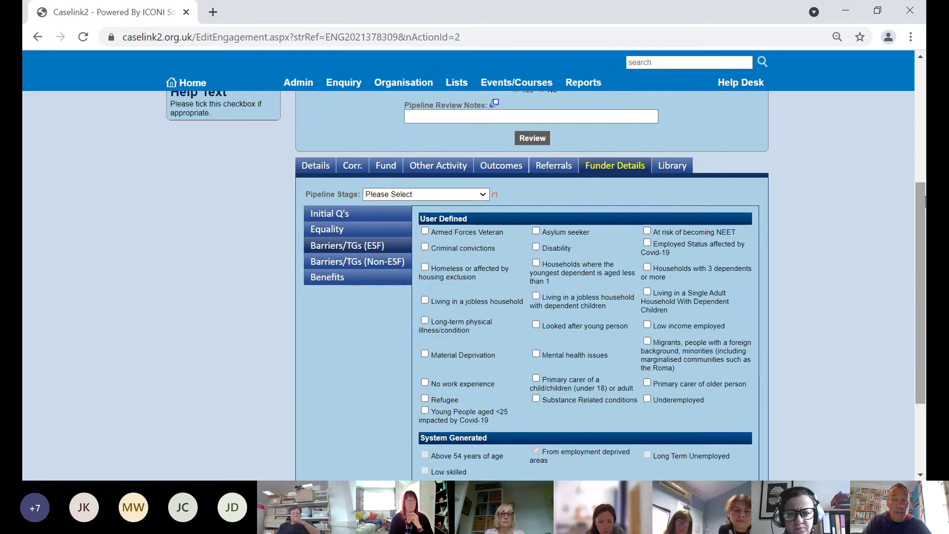
left_click_drag(926, 202, 925, 248)
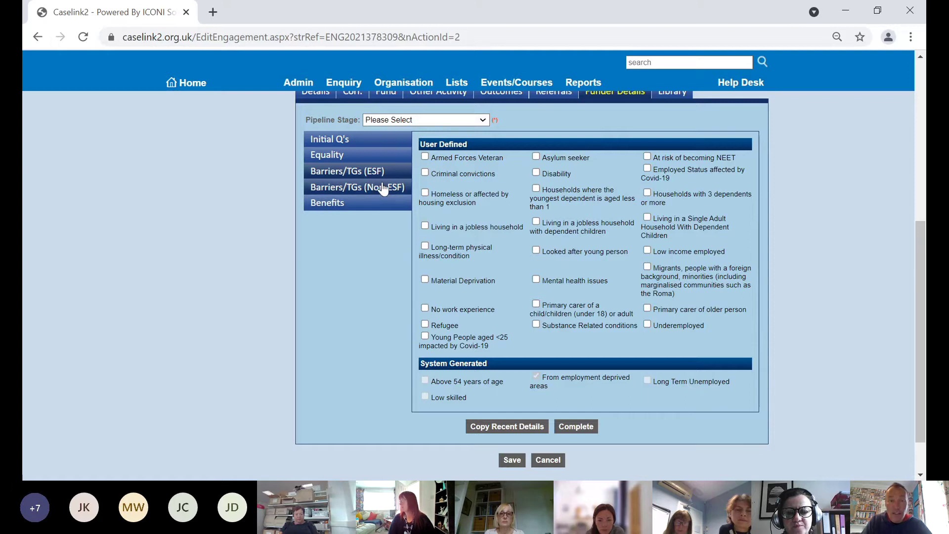
Step: Examine the non-ESF barriers checklist down to the system-generated items and the fields below it
left_click(351, 188)
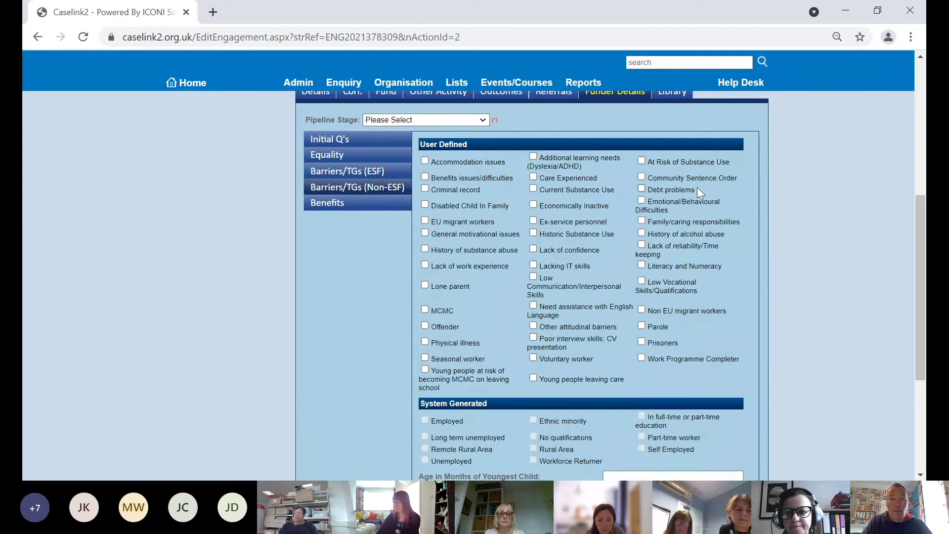
left_click_drag(922, 213, 924, 225)
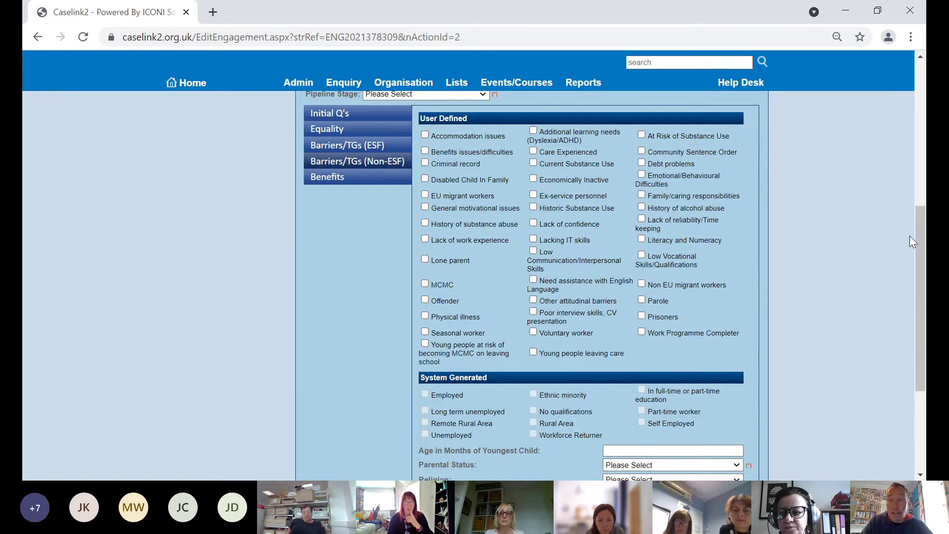
left_click_drag(918, 242, 925, 316)
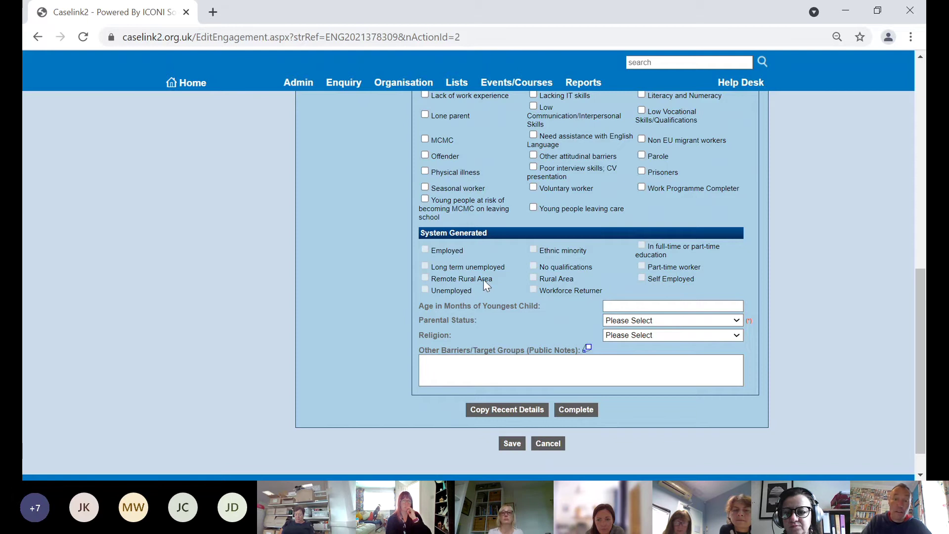
Step: Set the Age in Months of Youngest Child to 45 in the non-ESF barriers section
left_click(632, 305)
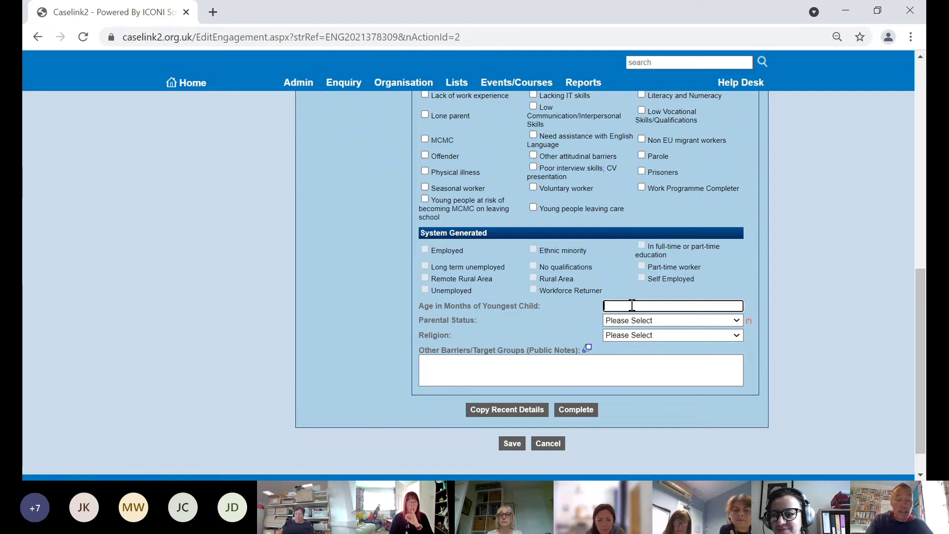
type("45")
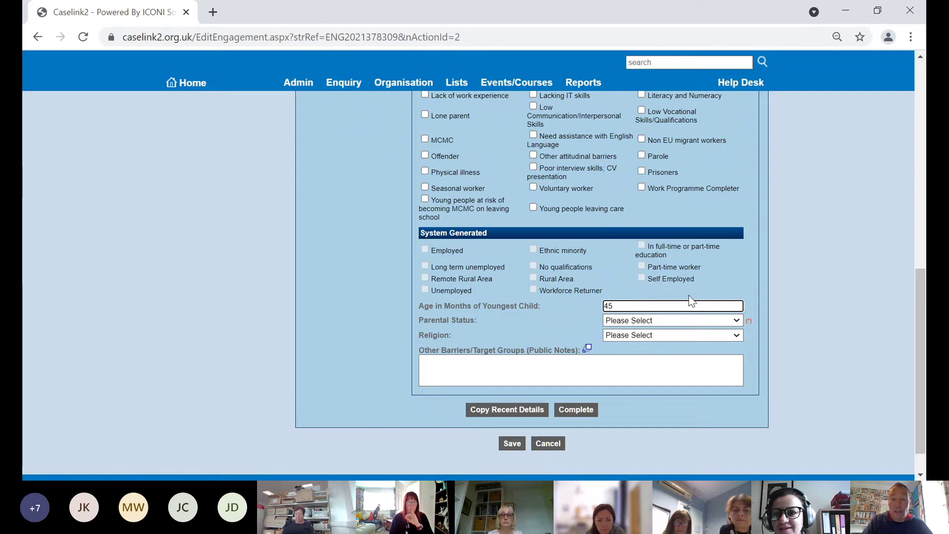
left_click(721, 288)
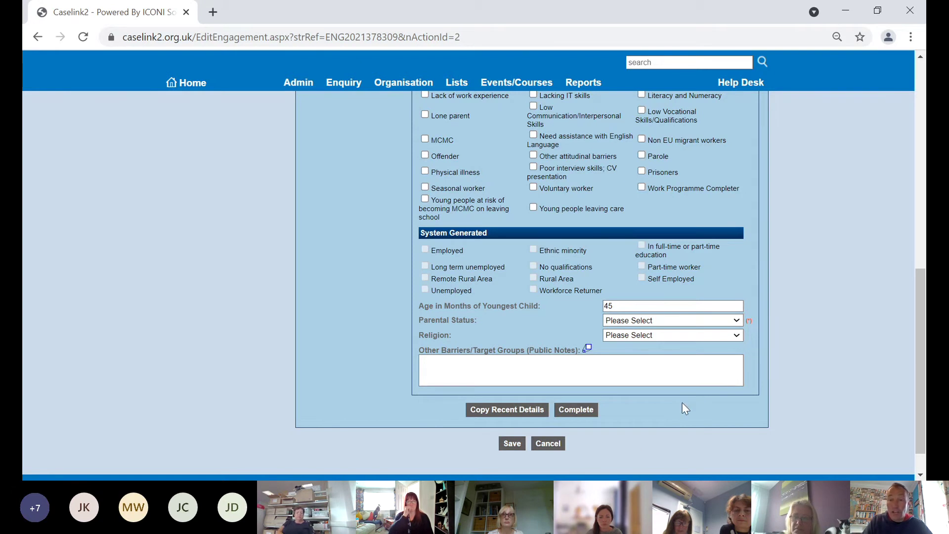
Step: Try Prefer not to say as the religion and reset the field to Please Select
key("p")
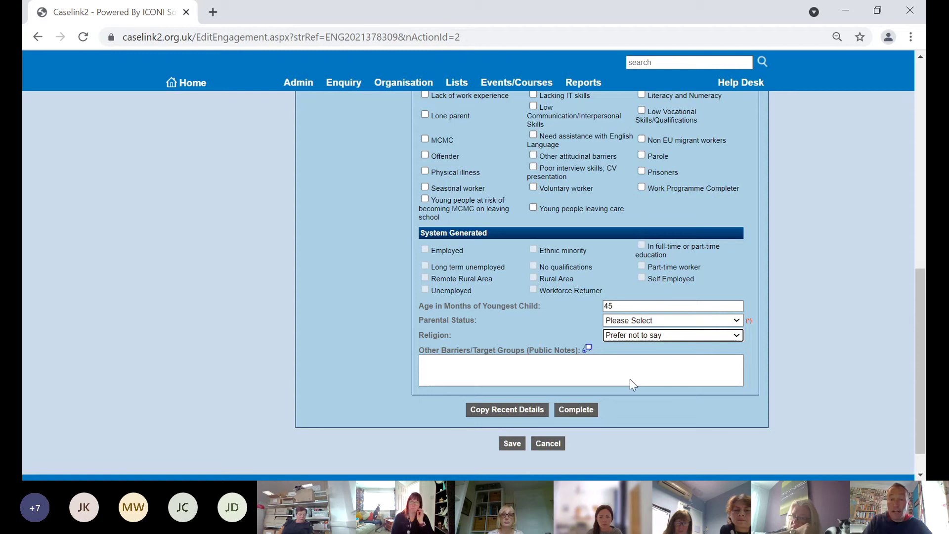
left_click(571, 330)
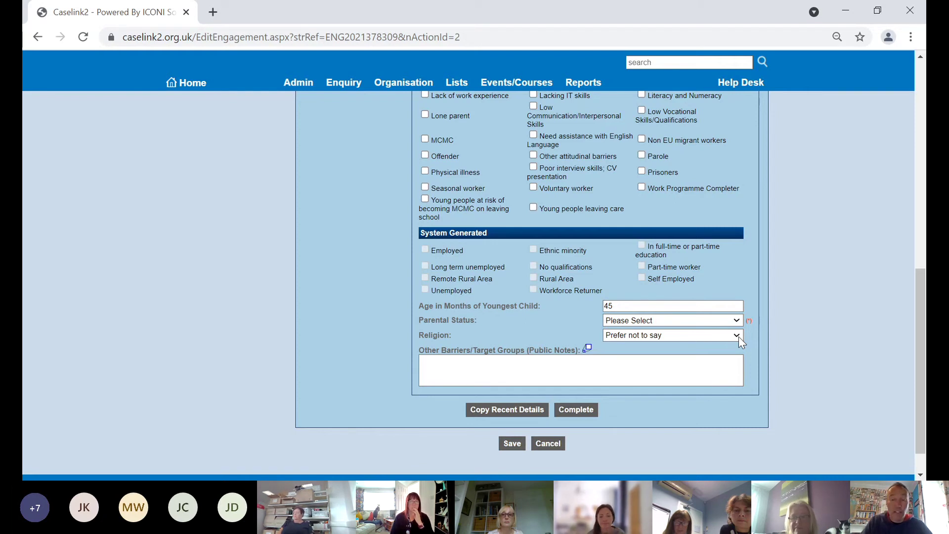
left_click(653, 338)
left_click(651, 343)
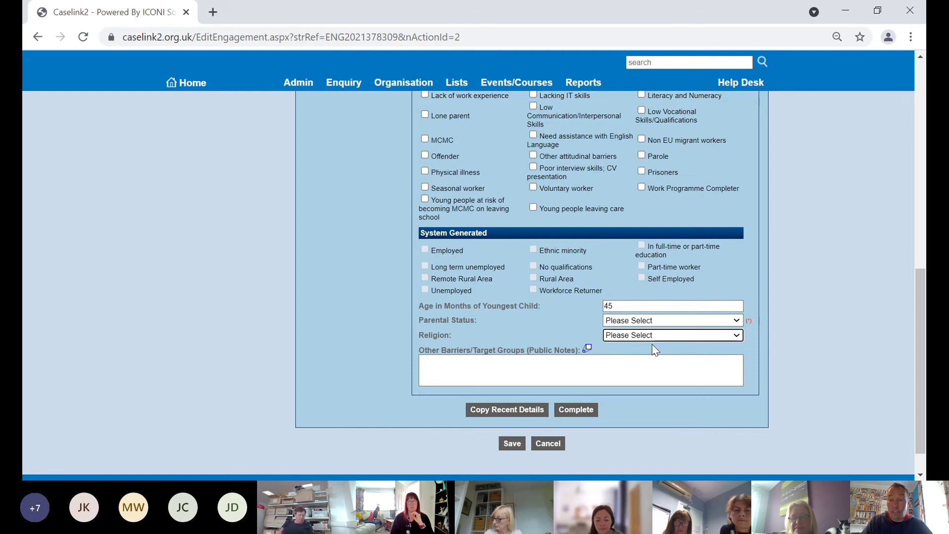
Step: Review the non-ESF barrier checkboxes against the parental status, religion and youngest child fields, and return to the engagement's status area
left_click_drag(922, 288, 913, 209)
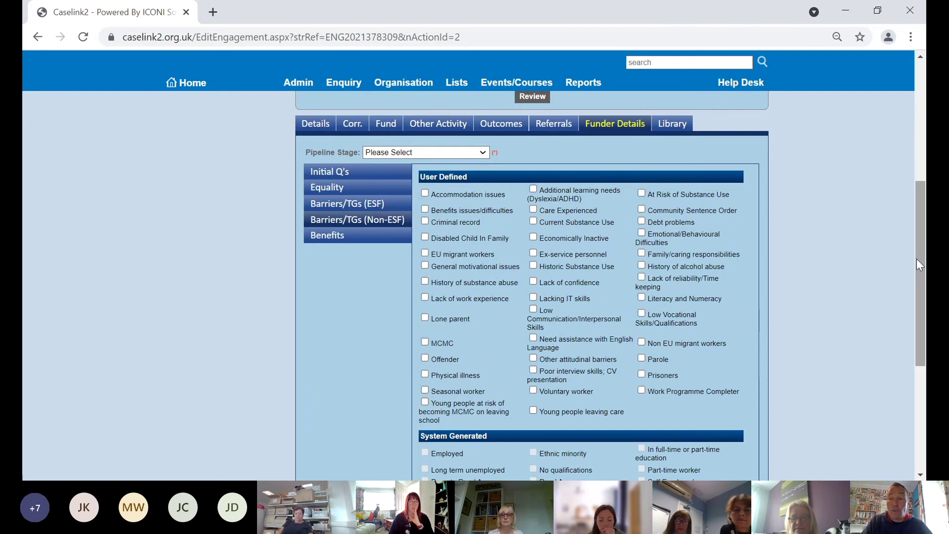
left_click_drag(916, 259, 925, 378)
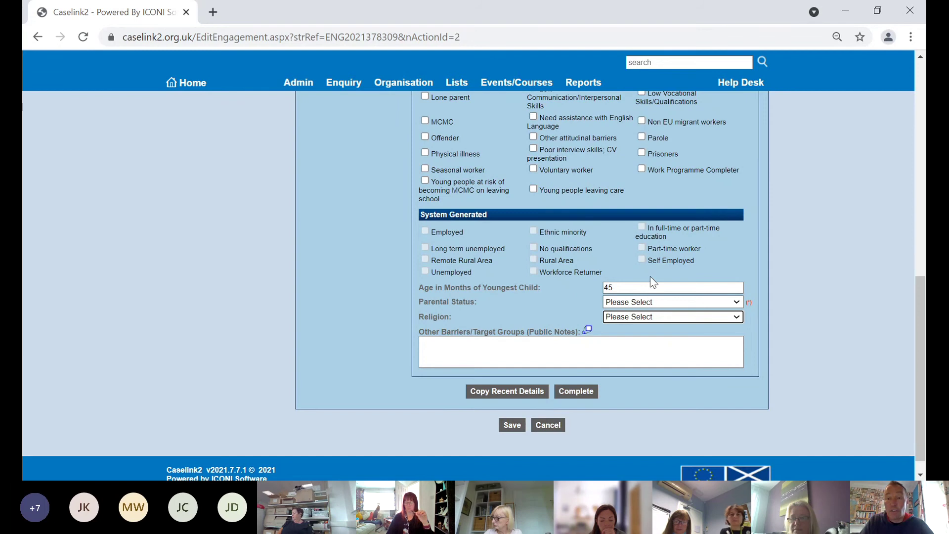
left_click_drag(921, 297, 897, 197)
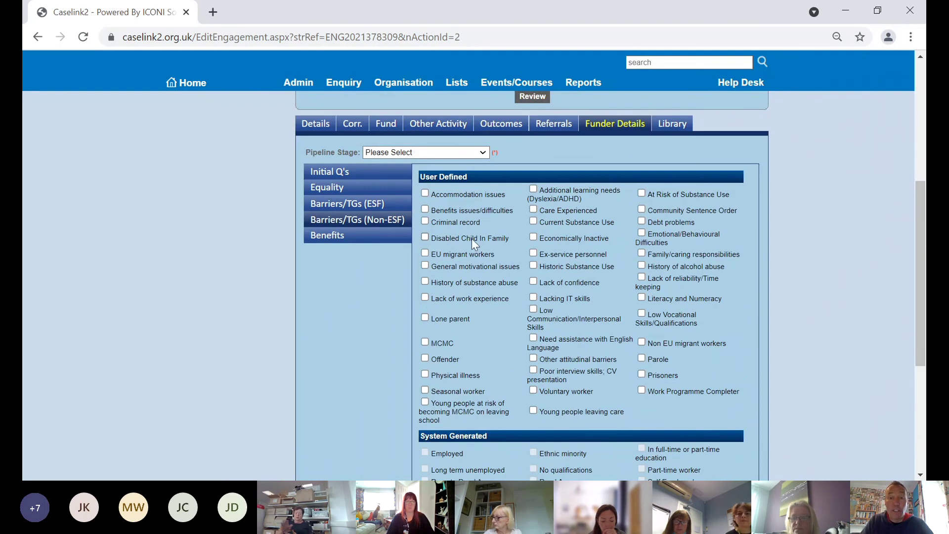
left_click_drag(922, 230, 923, 273)
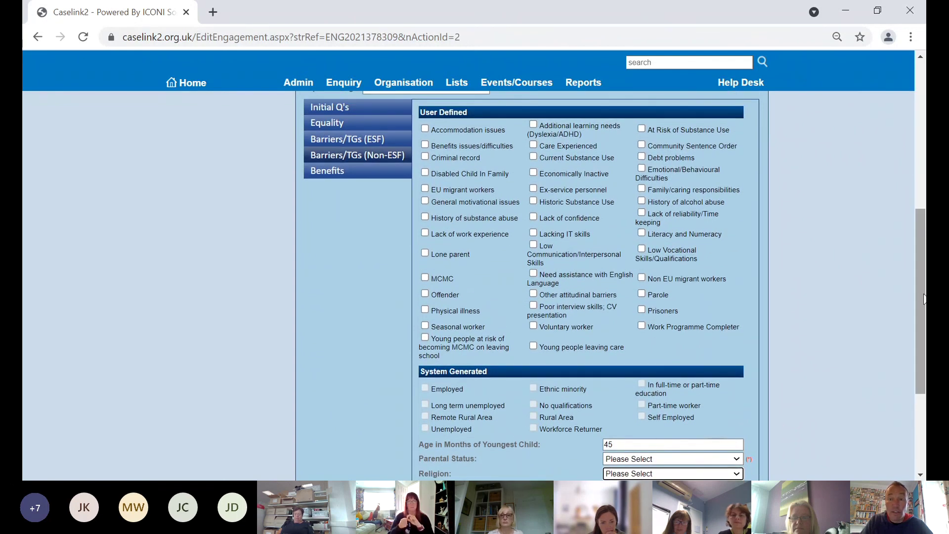
left_click_drag(924, 298, 924, 290)
left_click_drag(923, 250, 922, 197)
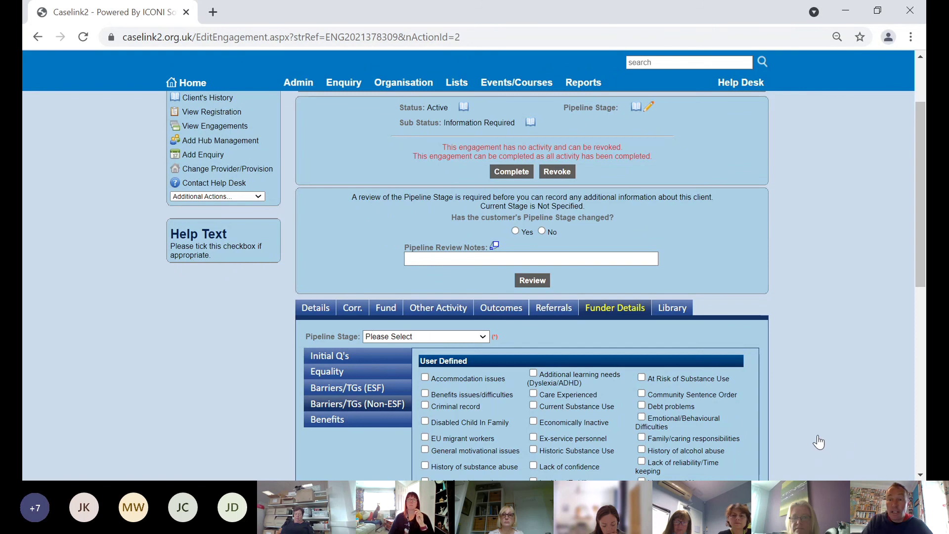
left_click(868, 425)
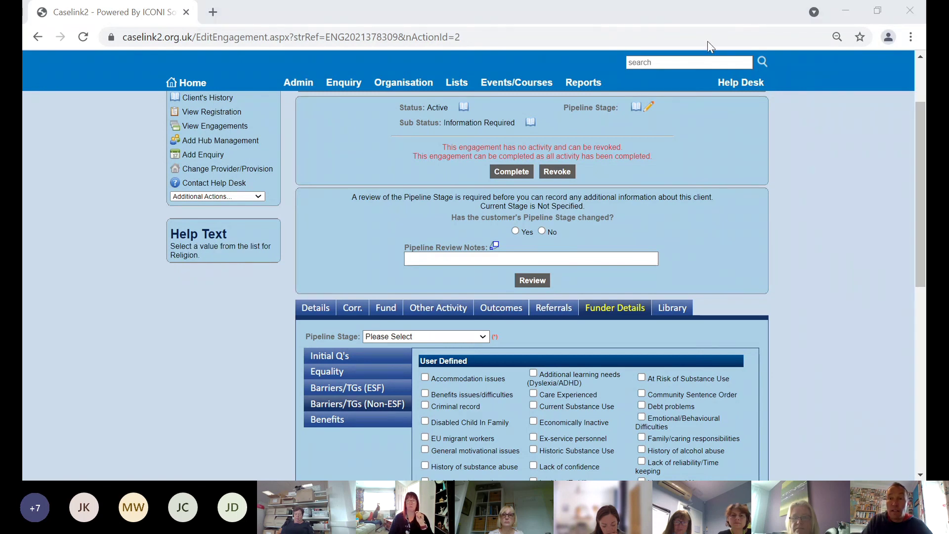